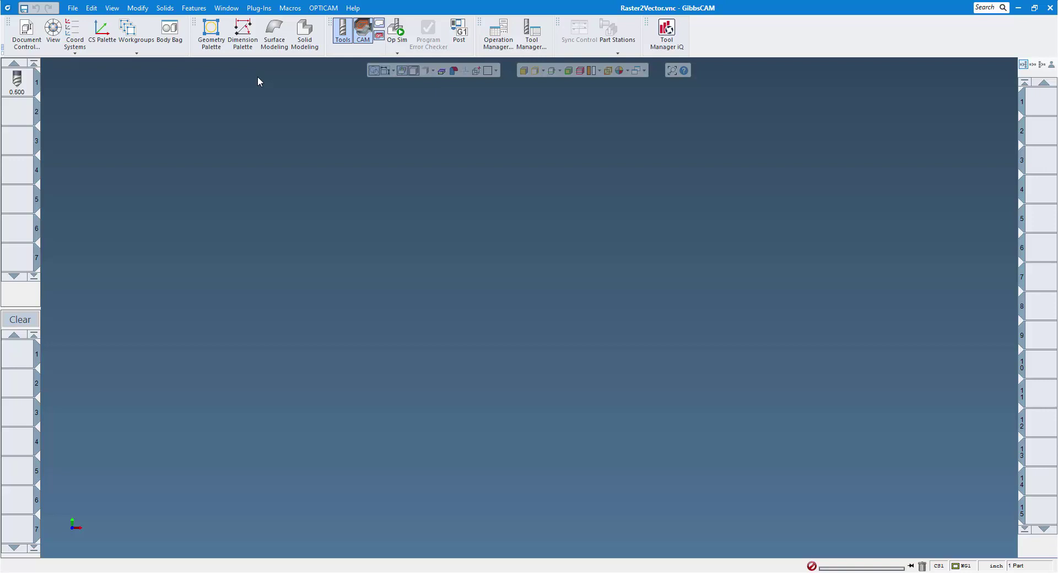
Step: Launch the CAM Solutions Raster2Vector (x64) plug-in from the Plug-Ins panel
click(259, 8)
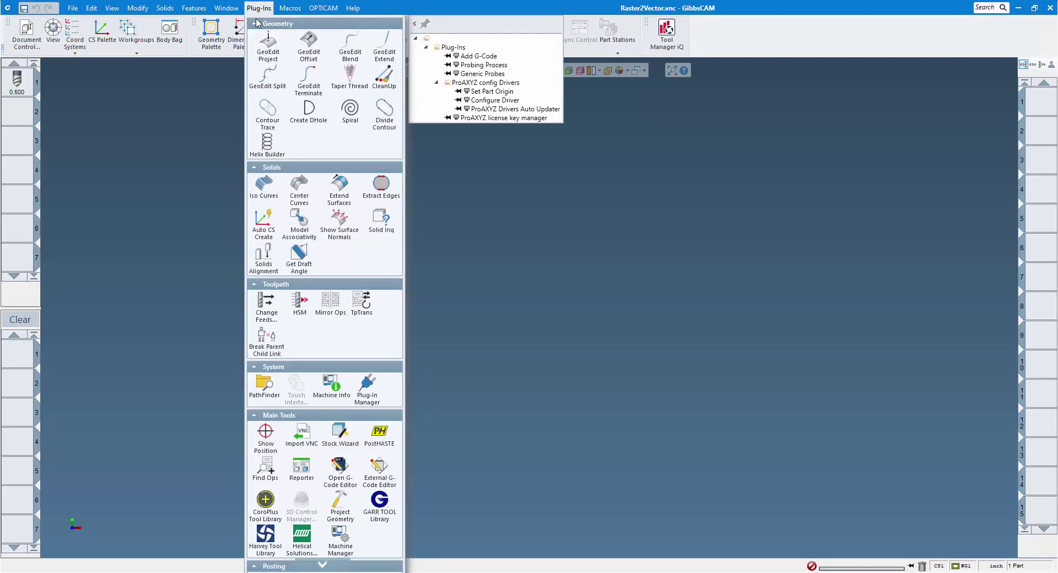
scroll(279, 334, down, 3)
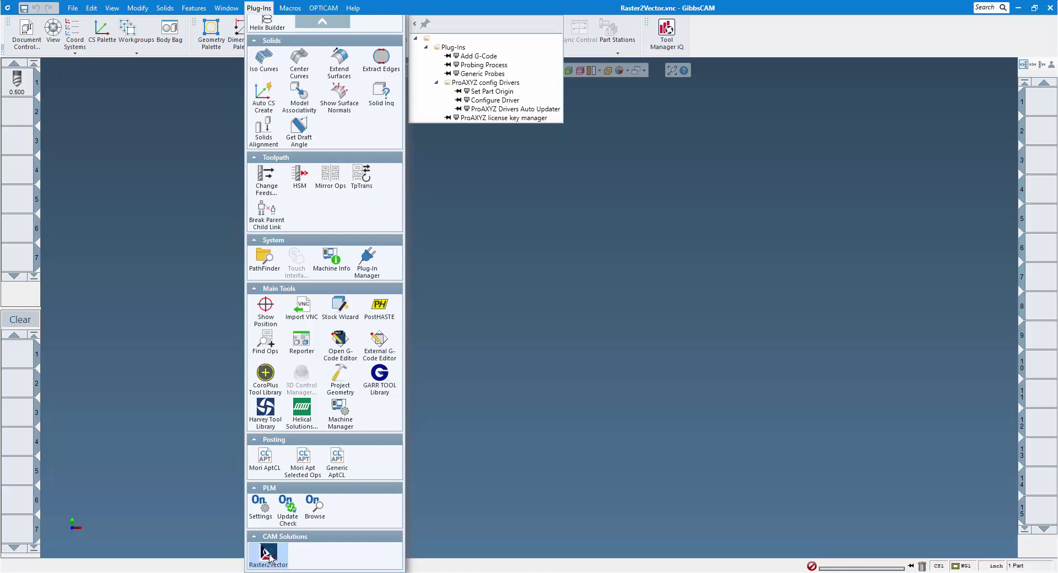
click(267, 553)
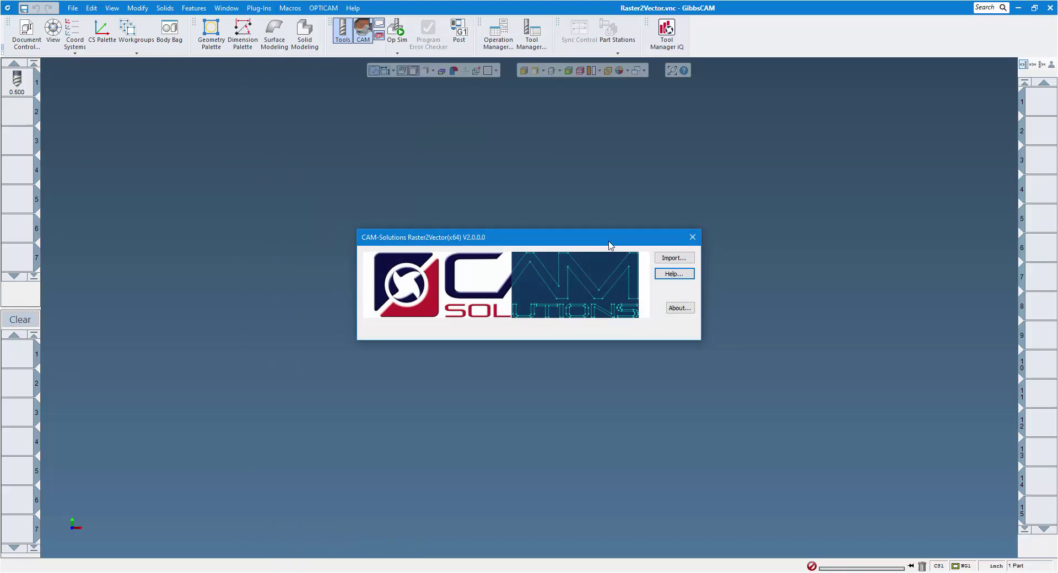
Step: Import CAM Solutions Logo.jpg through Raster2Vector and acknowledge the Import Complete messages
click(673, 259)
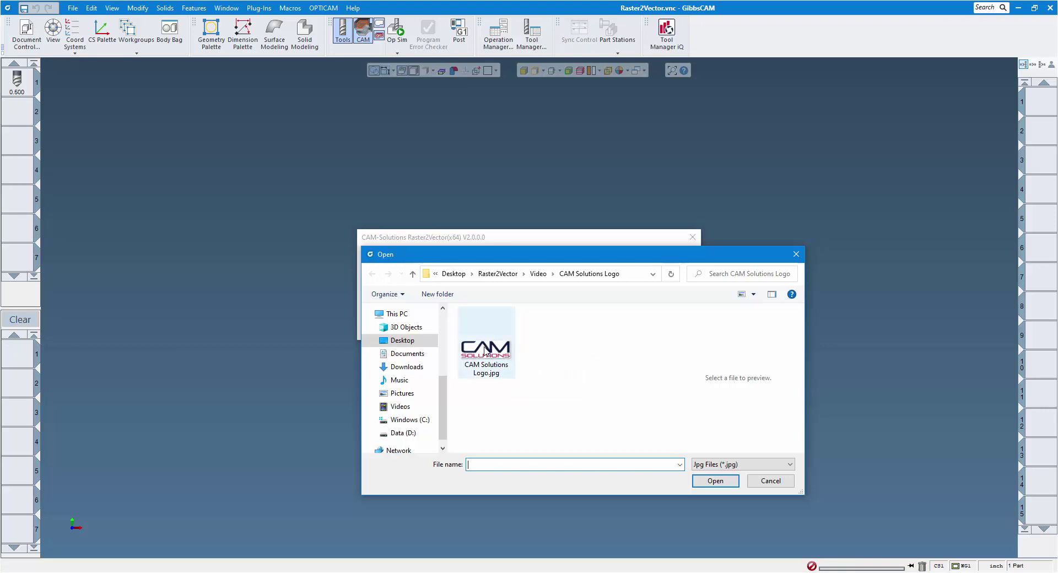
double_click(485, 351)
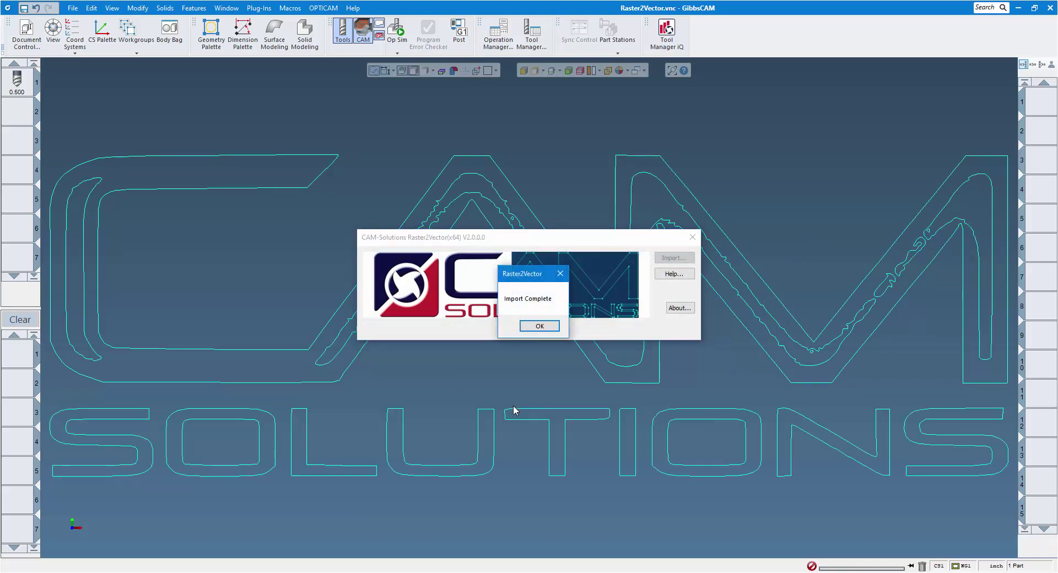
click(543, 327)
click(611, 331)
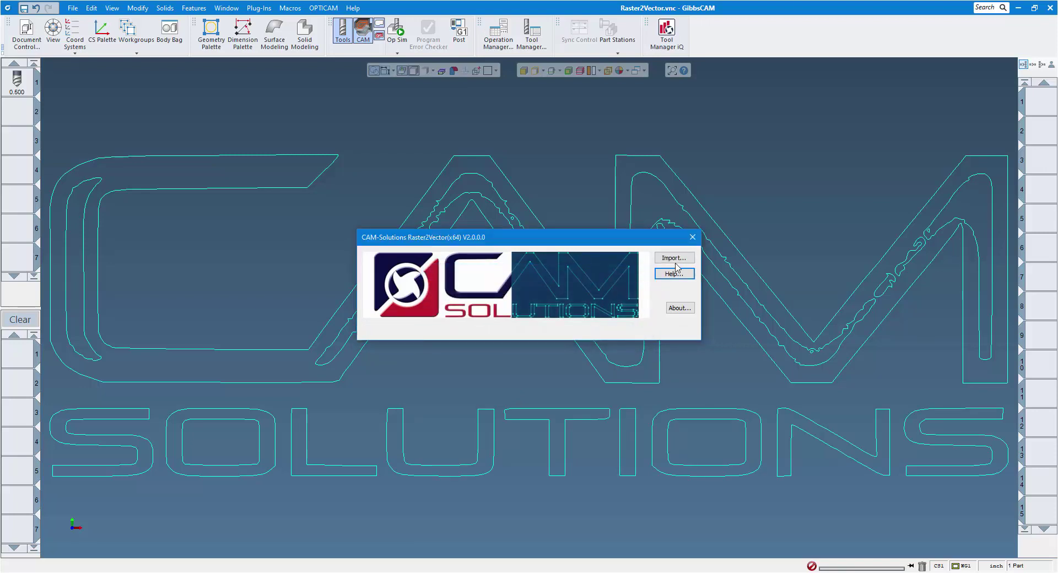
Step: Close Raster2Vector and delete the rough CAM contours, restoring only the clean outer outline
click(692, 237)
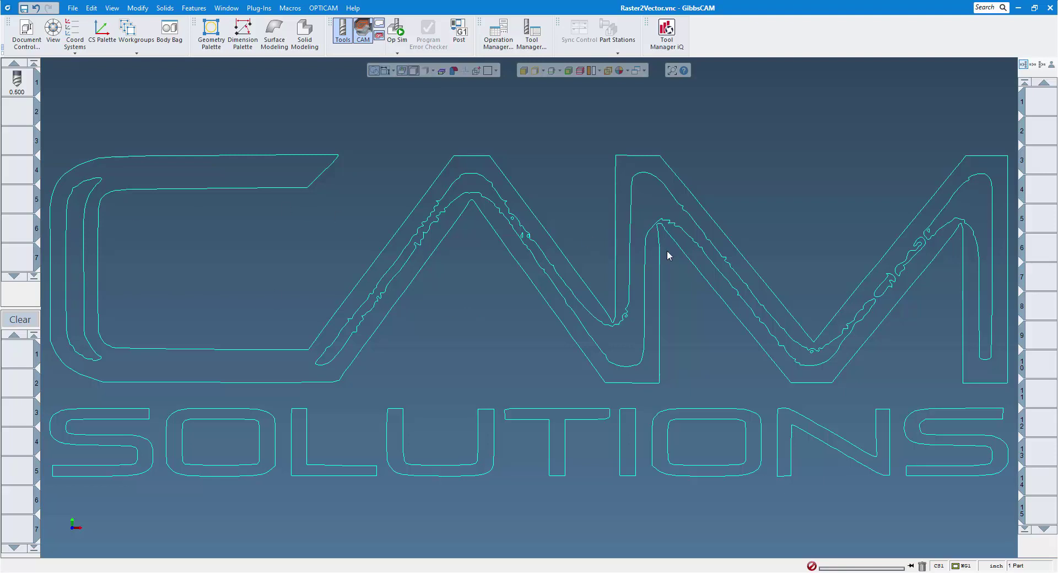
double_click(359, 344)
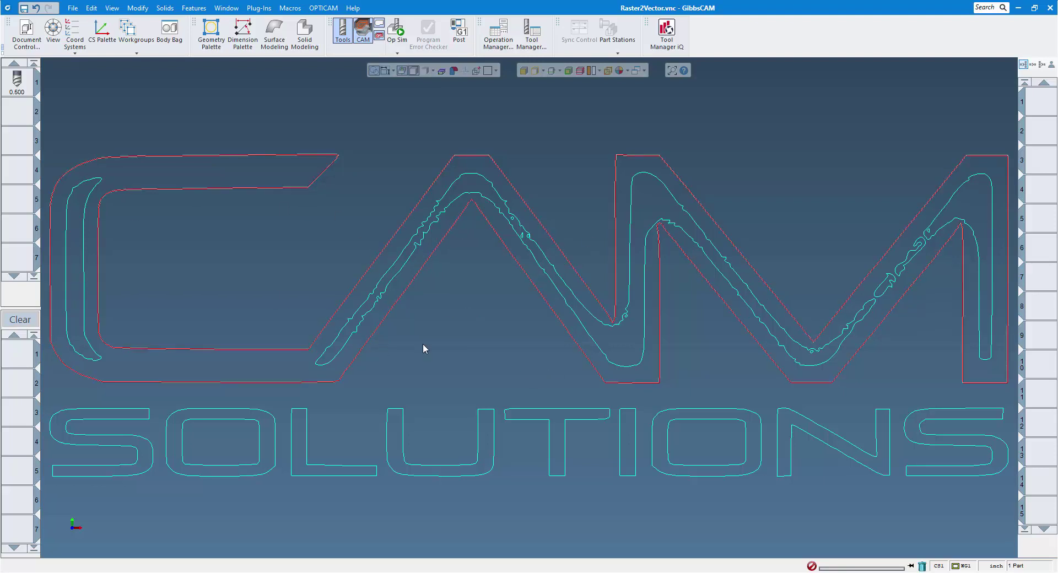
key(Delete)
drag(48, 152, 1017, 389)
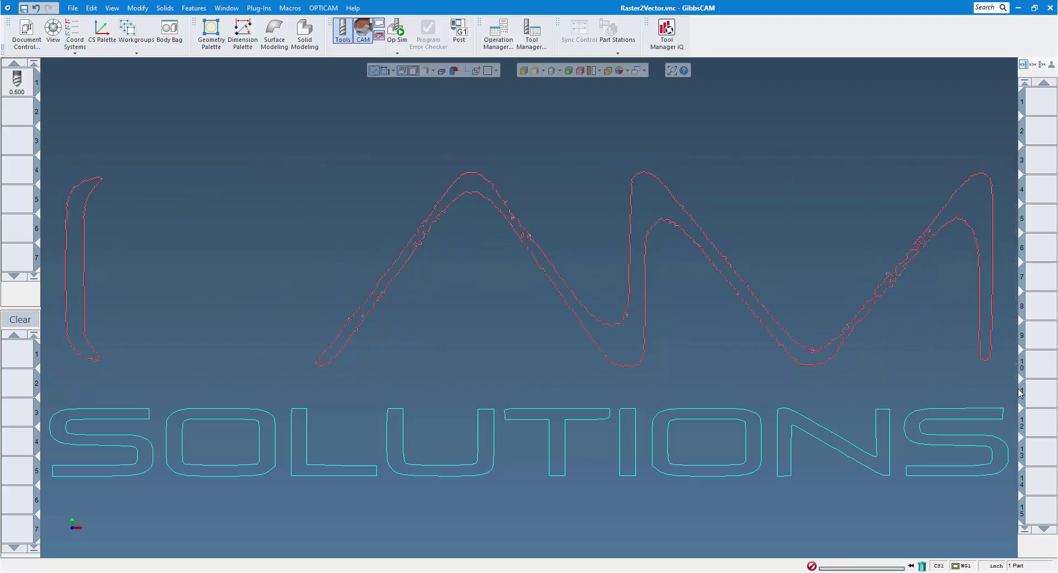
key(Delete)
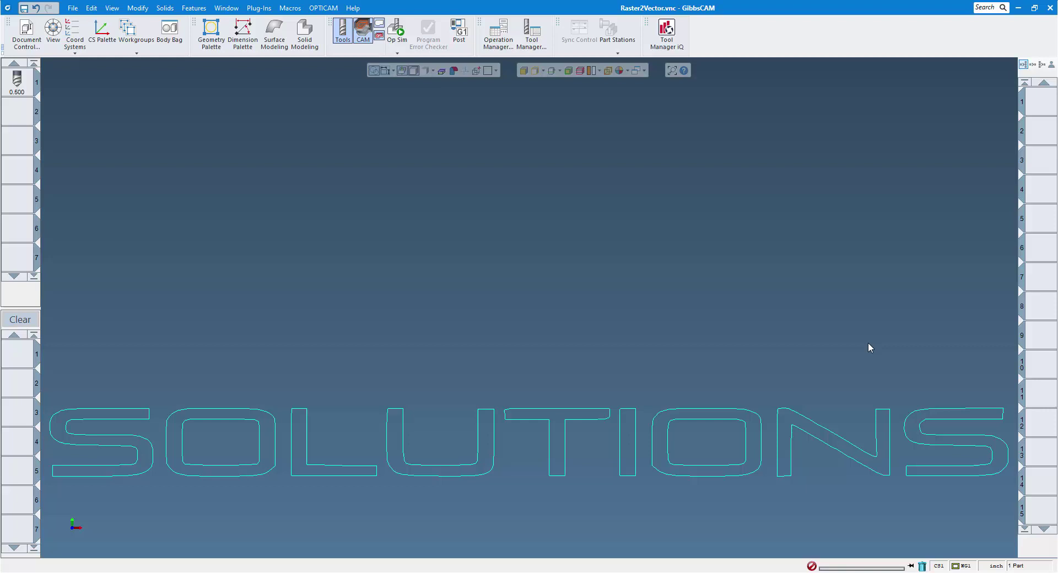
key(ctrl+z)
click(486, 337)
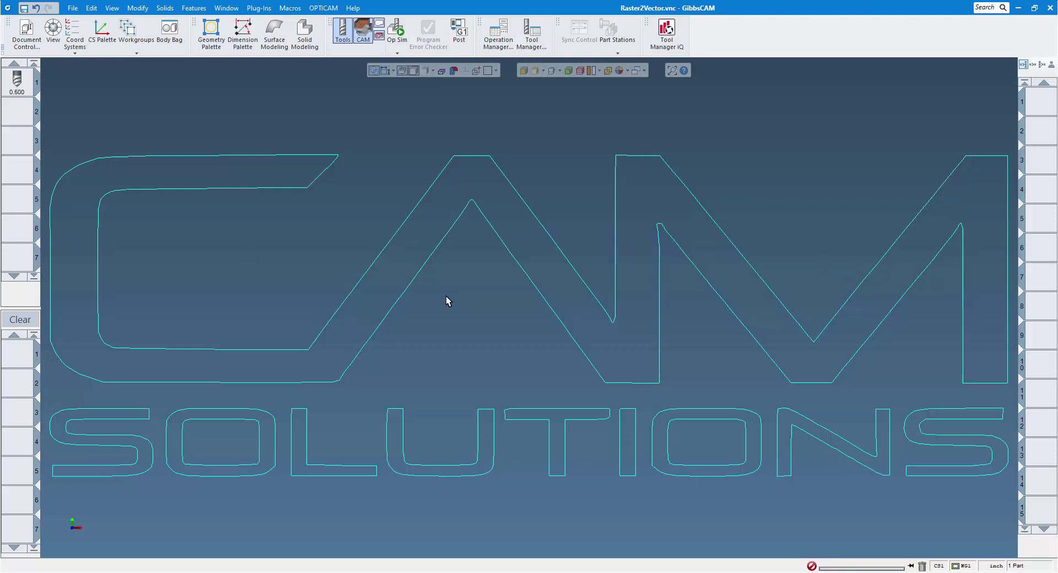
Step: Scale all the CAM SOLUTIONS geometry by an amount of 0.1 with Modify > Scale
key(ctrl+a)
click(138, 8)
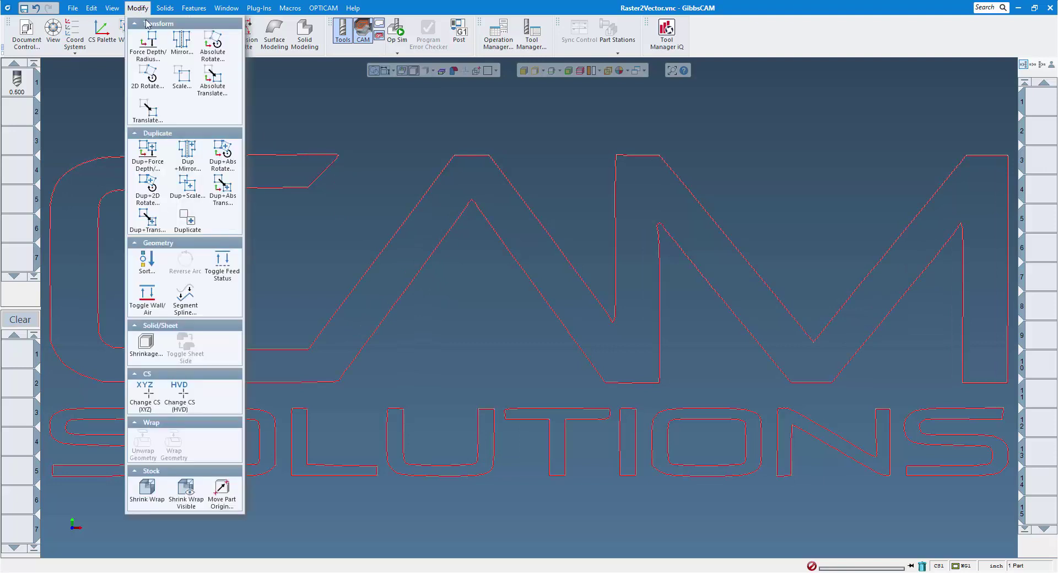
click(184, 76)
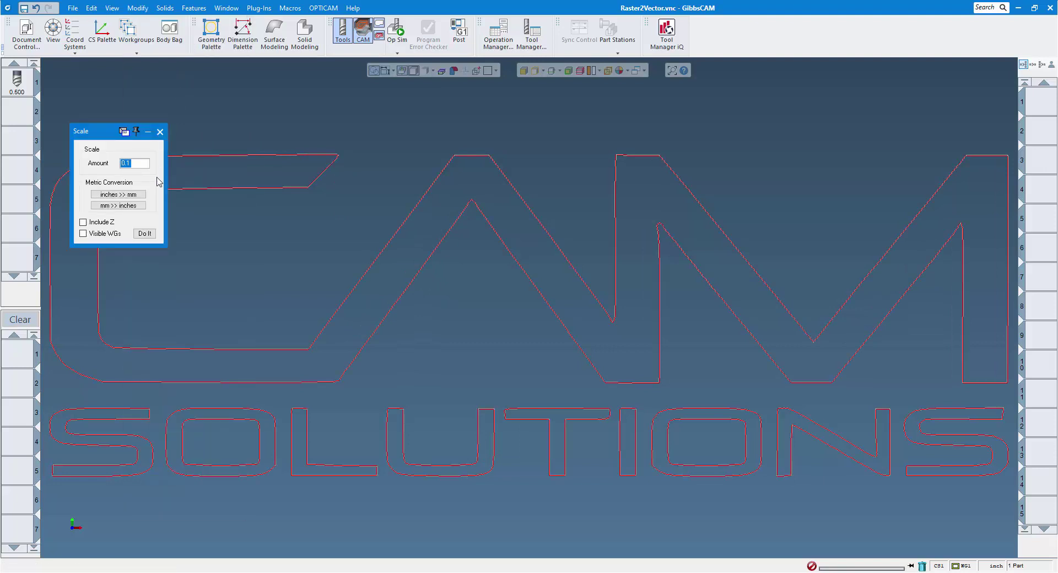
click(145, 233)
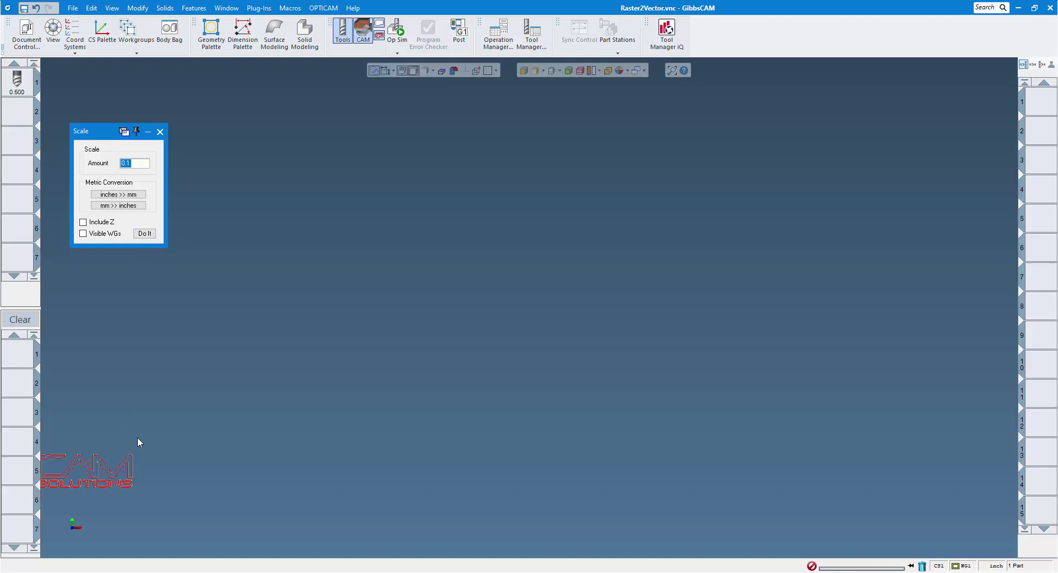
click(159, 132)
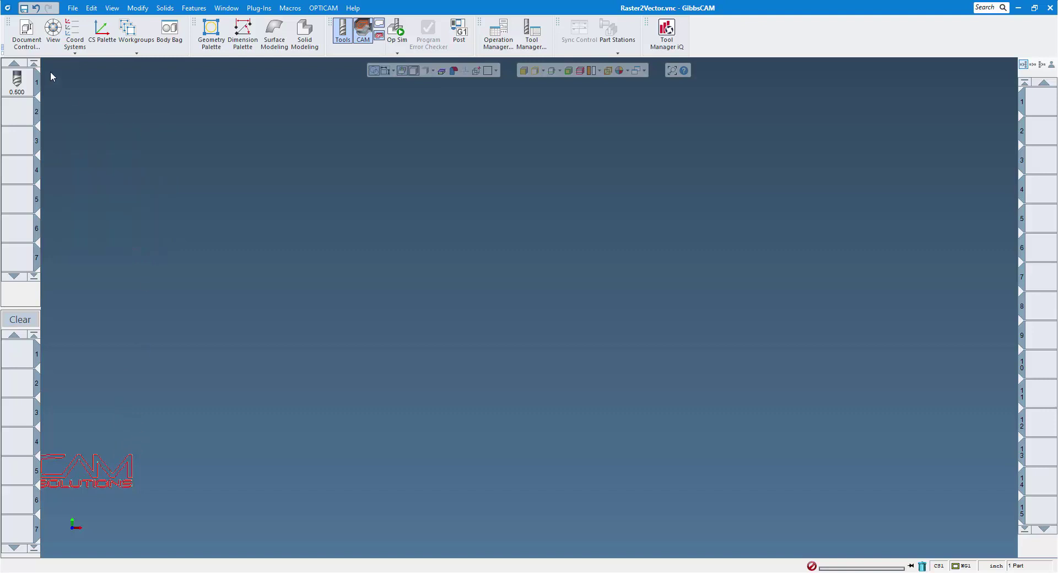
Step: Set the stock in Document Control to X 0 to 5, Y 0 to 2, Z -1 to 0
click(24, 33)
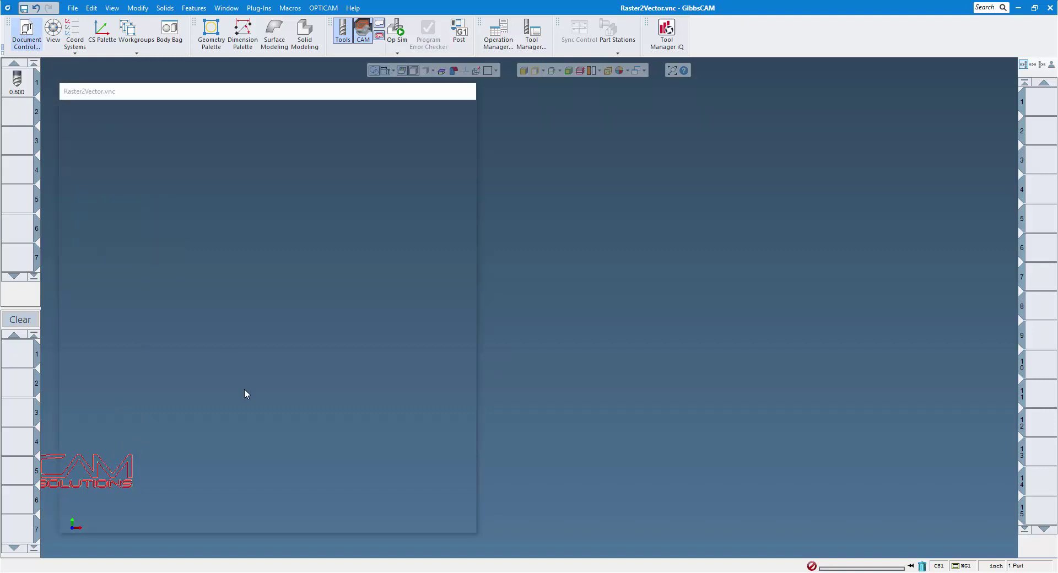
key(Tab)
text(0)
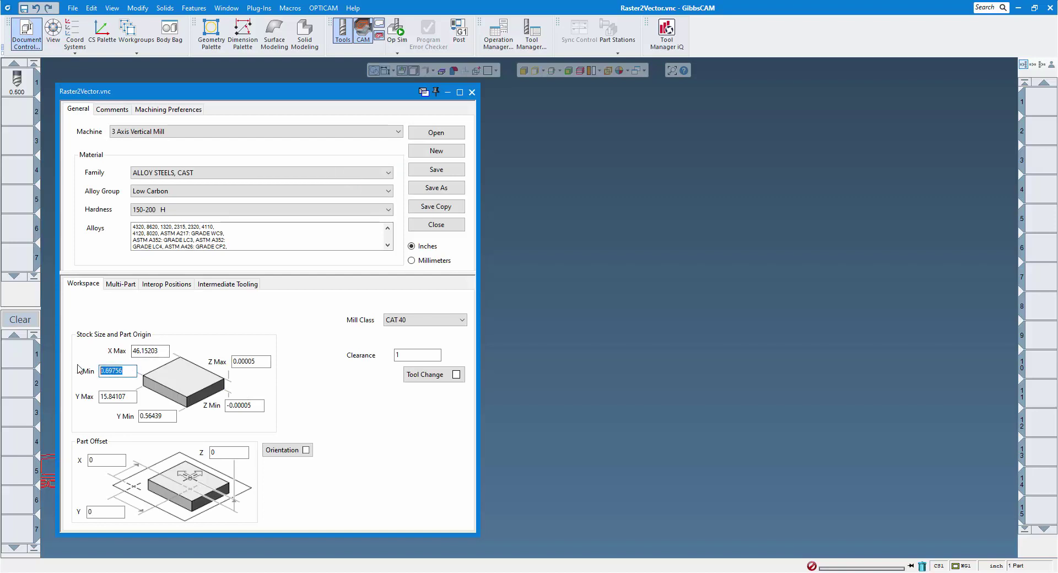
double_click(153, 351)
text(5)
key(Tab)
key(Tab)
text(2)
key(Tab)
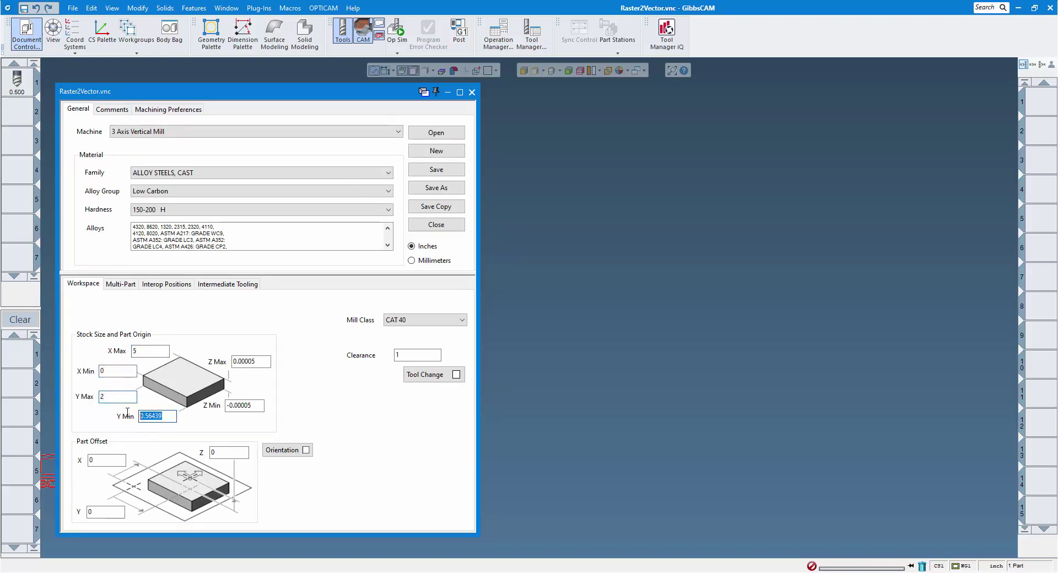
text(0)
key(Tab)
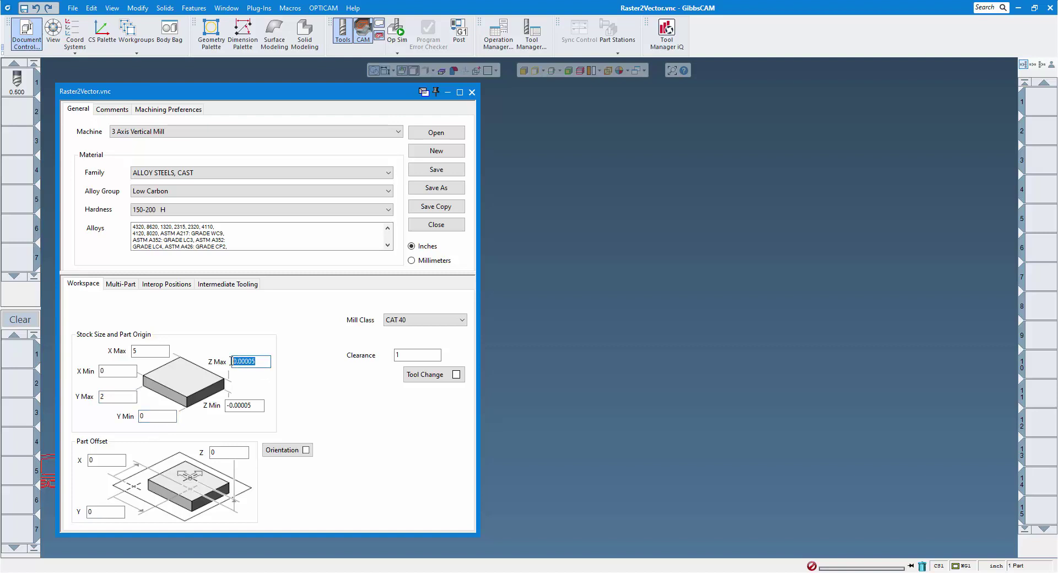
text(0)
key(Tab)
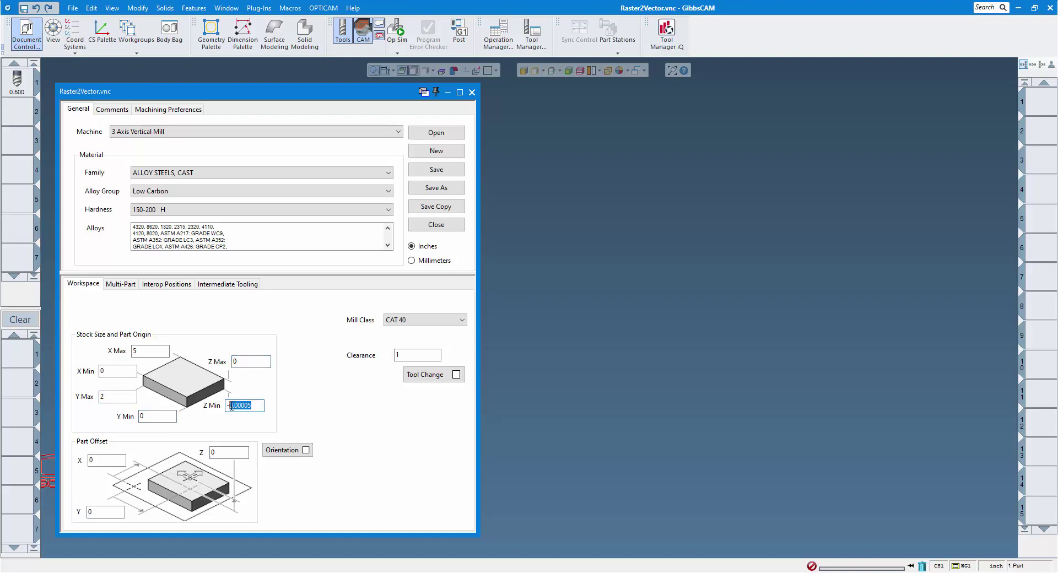
text(-1)
click(472, 92)
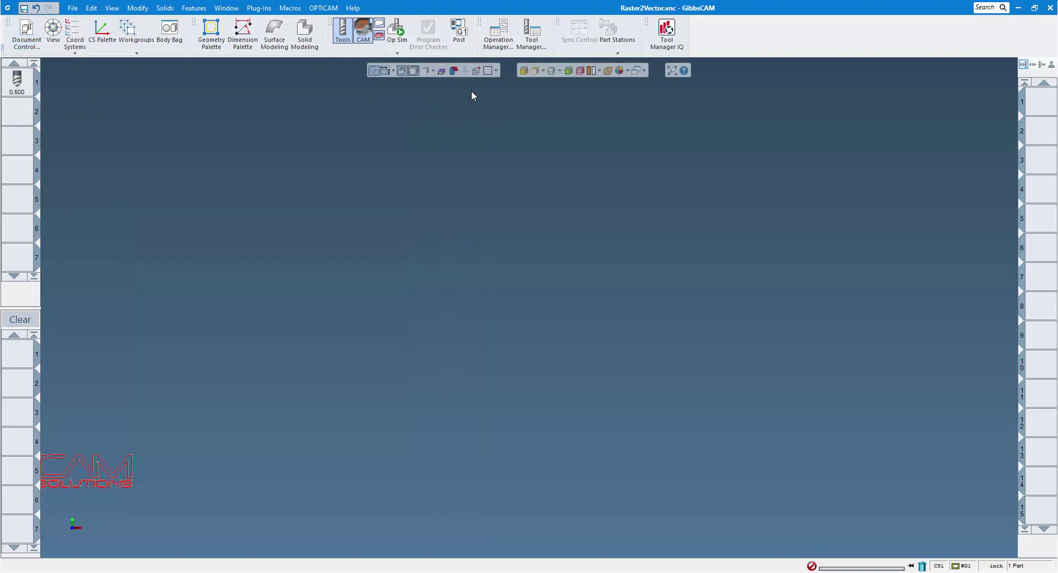
Step: Show the stock outline and zoom to fit the logo, then deselect the geometry
click(475, 71)
click(672, 71)
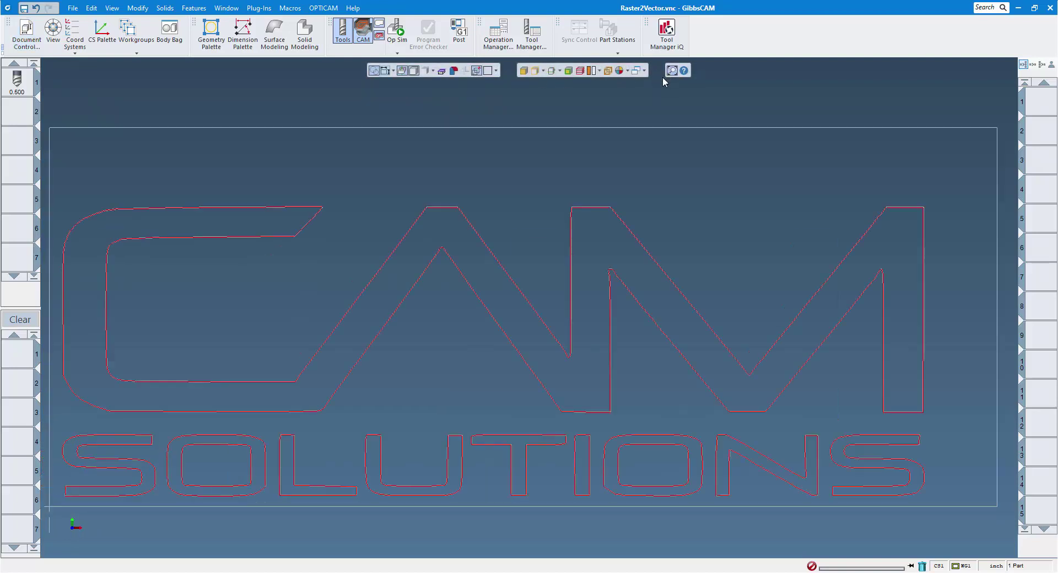
key(ctrl+a)
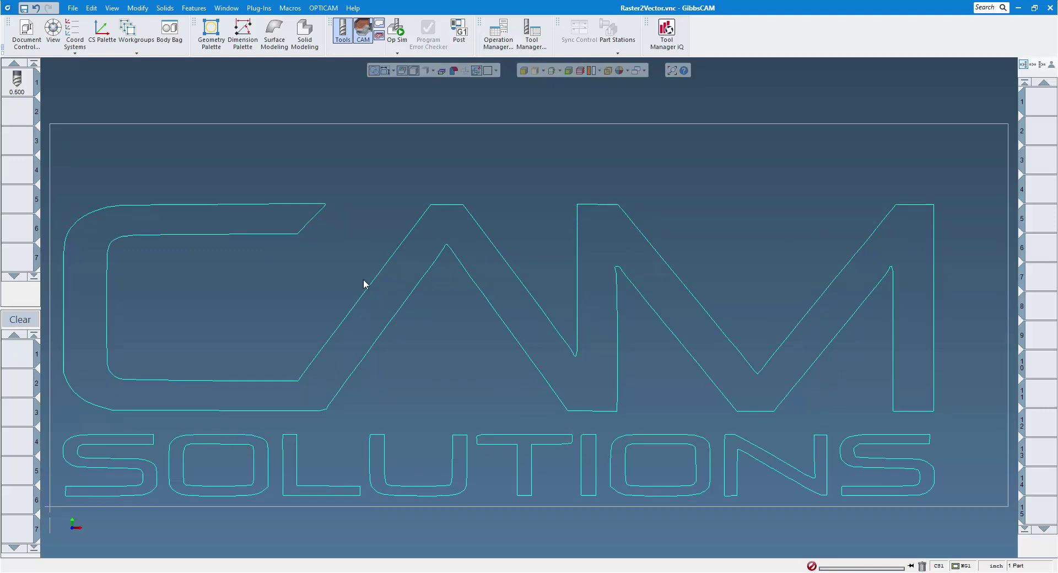
Step: Translate all the logo geometry three times by X 0.05, Y 0.05, then deselect
key(ctrl+a)
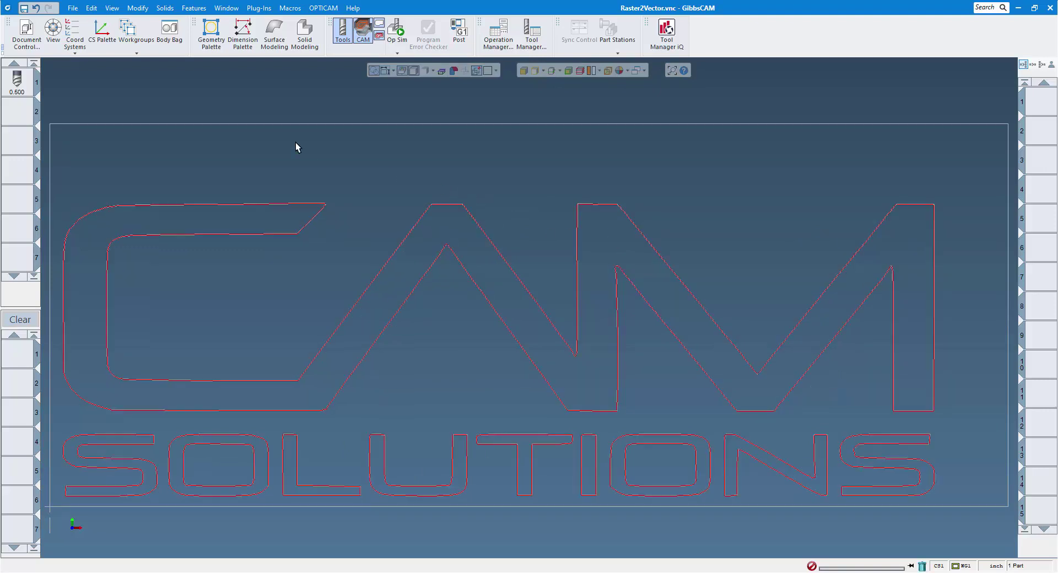
click(137, 8)
click(148, 111)
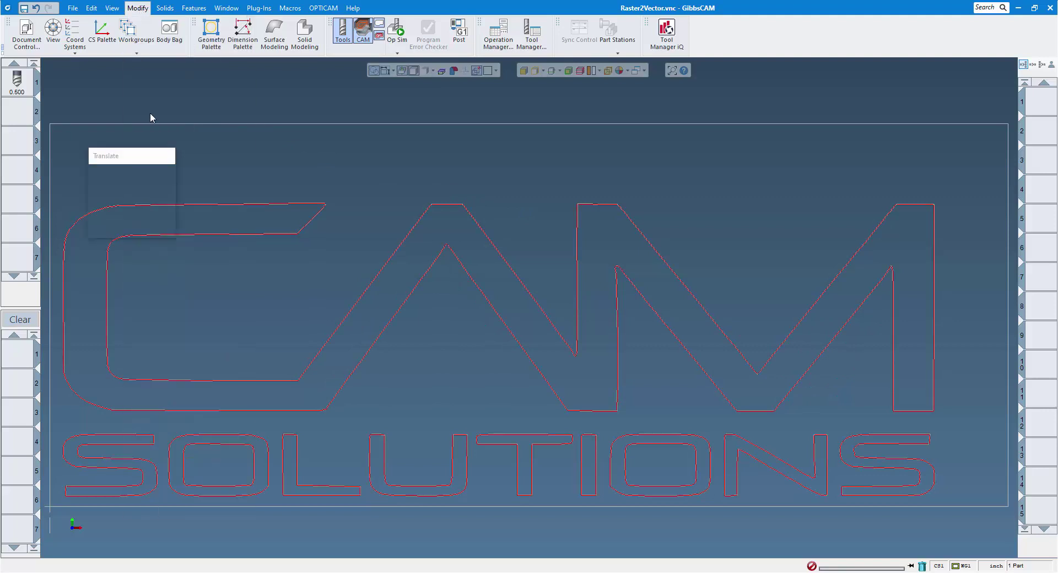
click(162, 229)
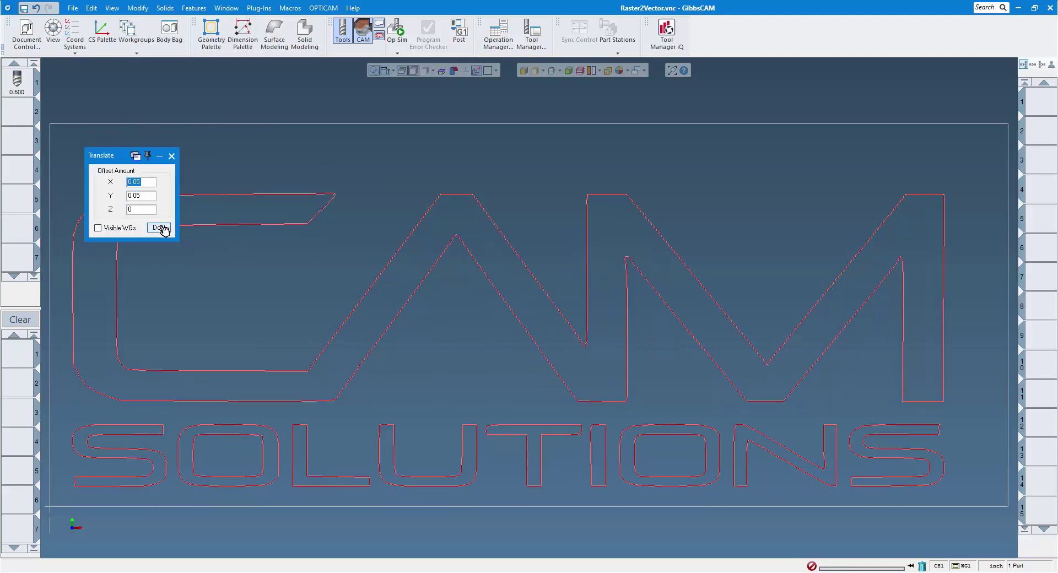
click(162, 229)
click(161, 228)
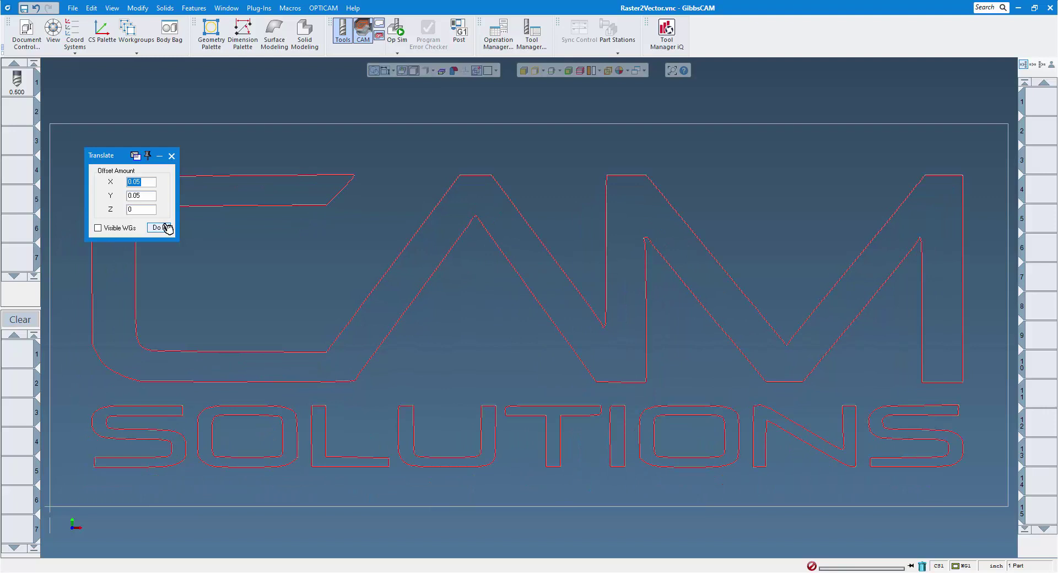
click(172, 156)
click(184, 97)
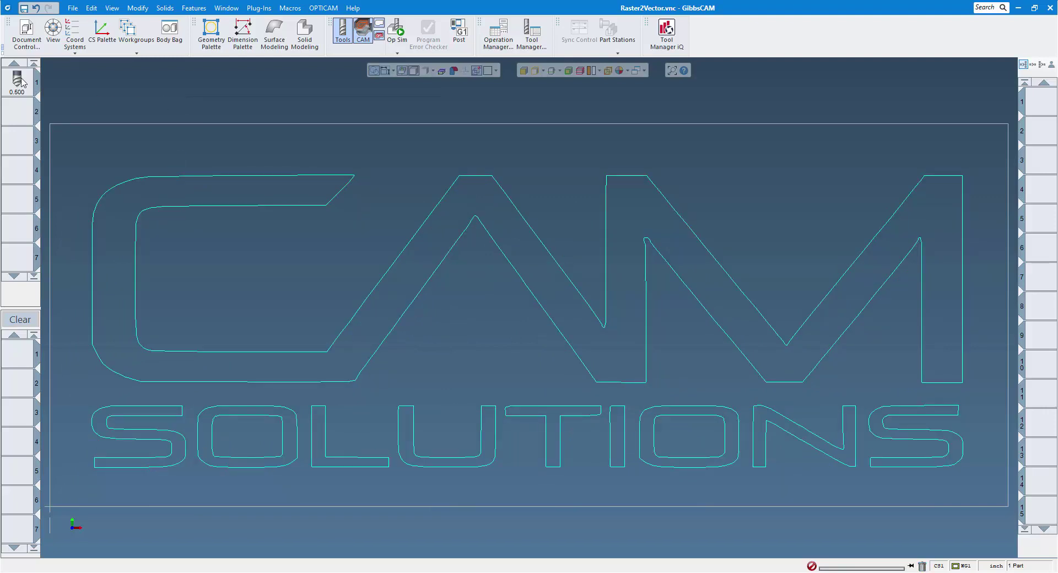
Step: Build a tool 1 Contour process on all CAM SOLUTIONS outlines and open Op Sim
drag(21, 82, 20, 366)
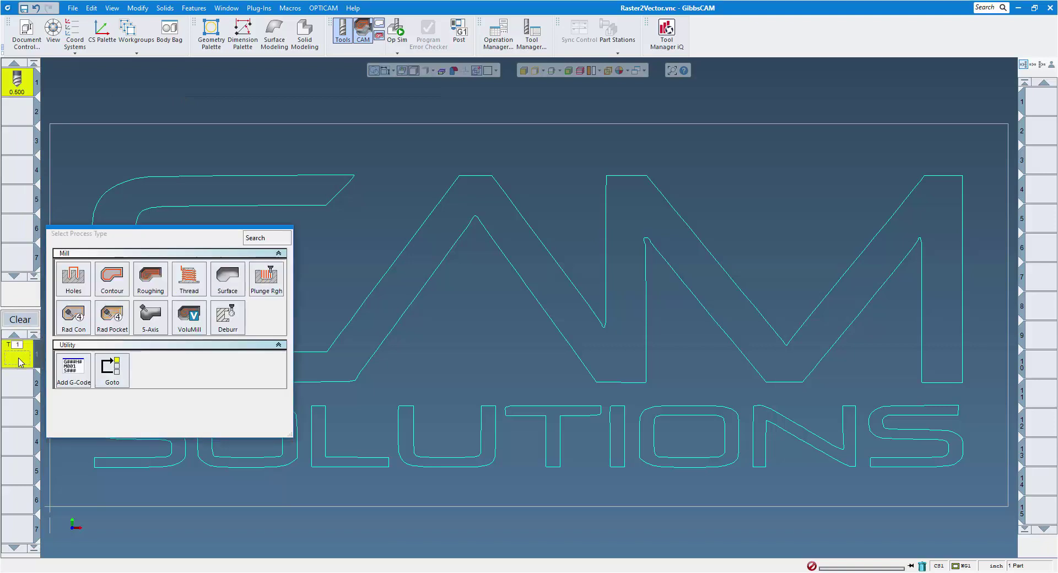
click(112, 279)
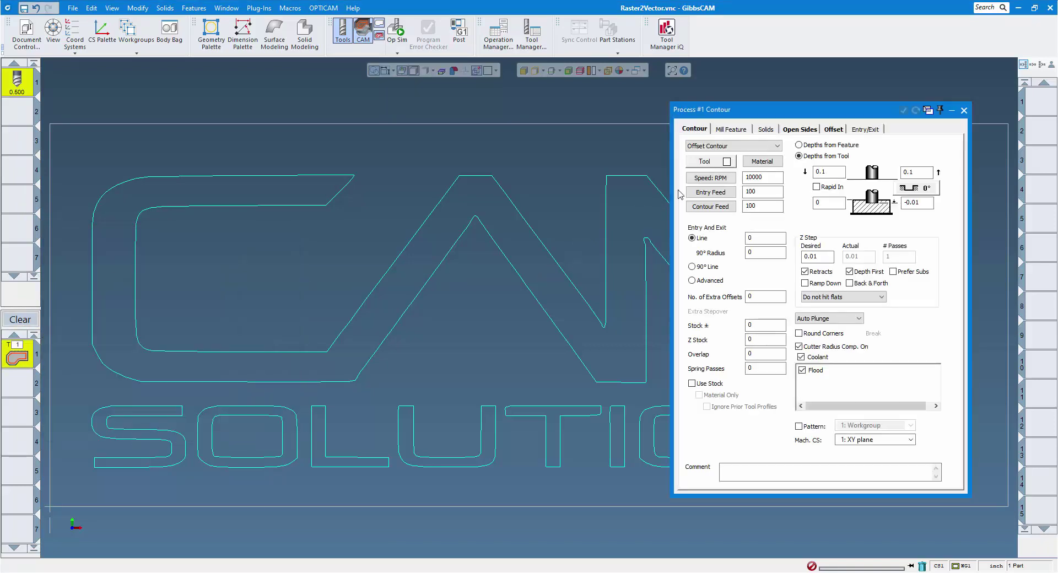
click(586, 237)
key(ctrl+a)
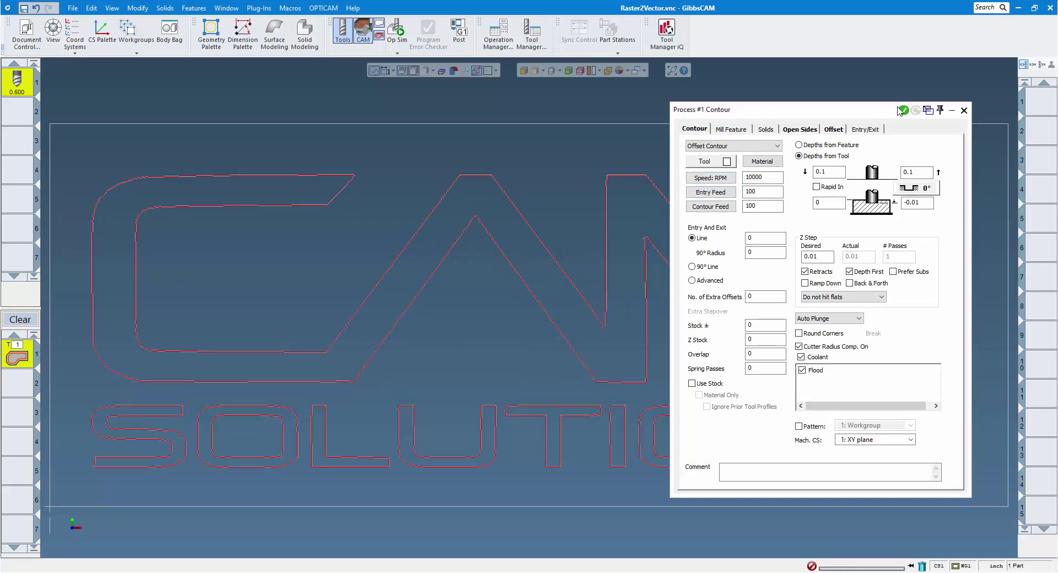
click(903, 110)
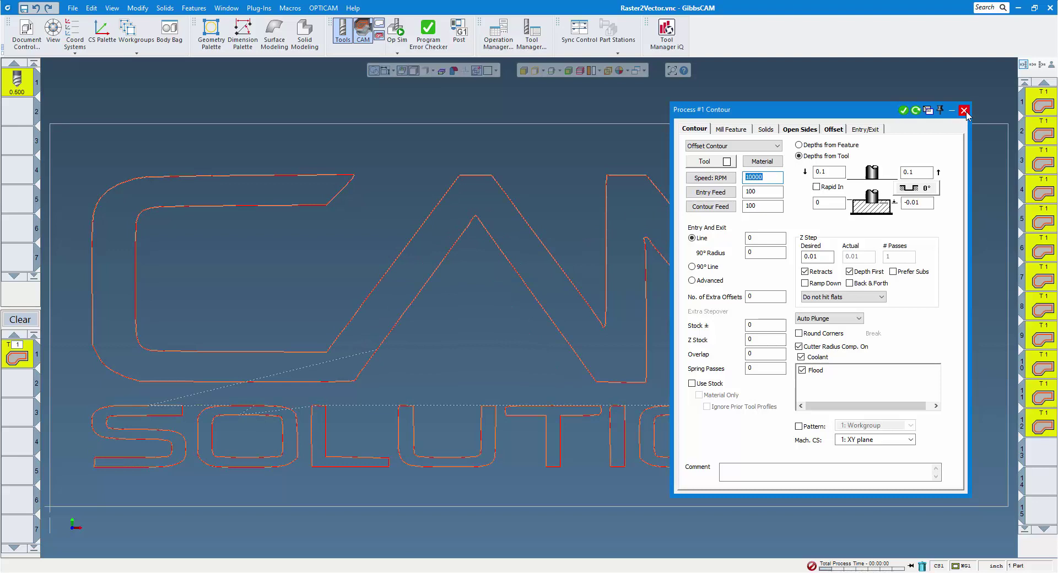
click(964, 111)
click(1025, 452)
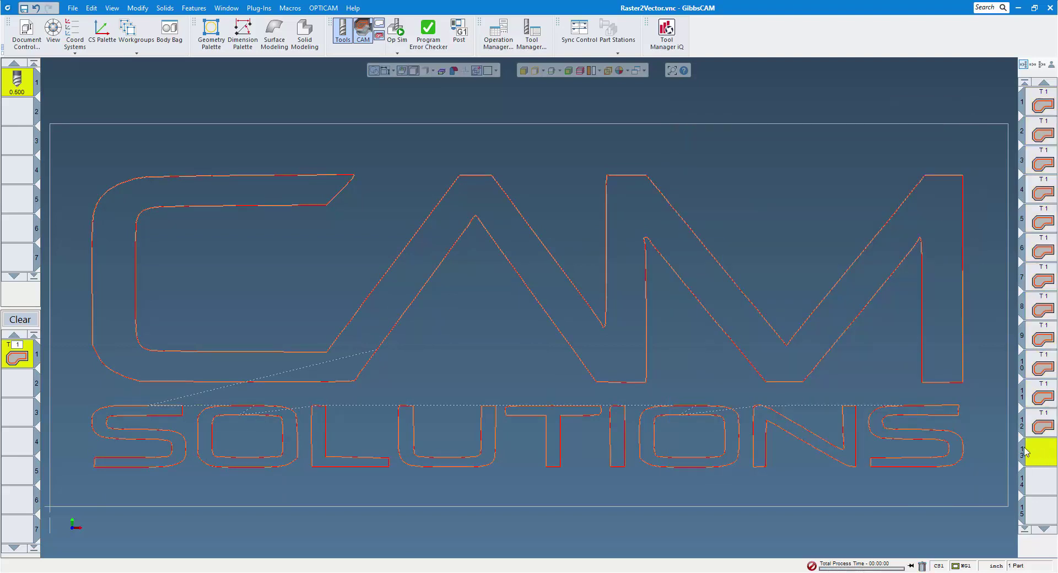
click(397, 29)
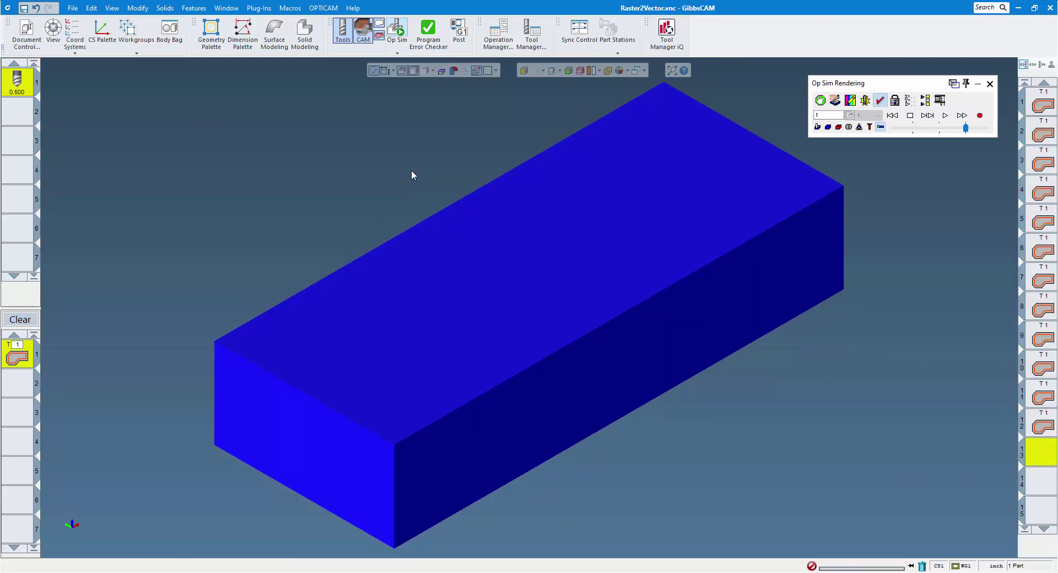
Step: Play the logo engraving simulation on the stock, then preview the R2V Victory windows
click(945, 116)
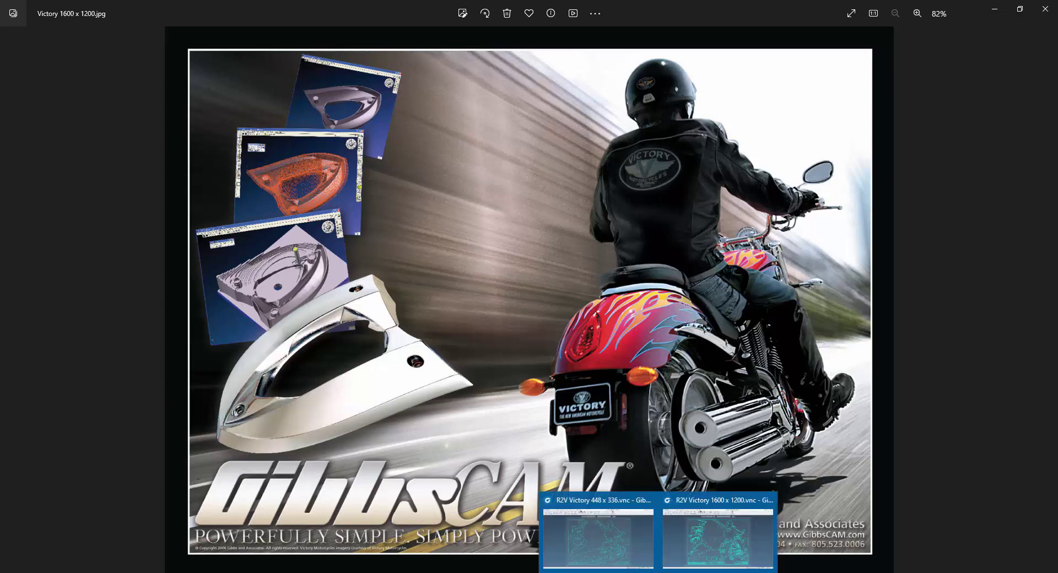
mouse_move(610, 540)
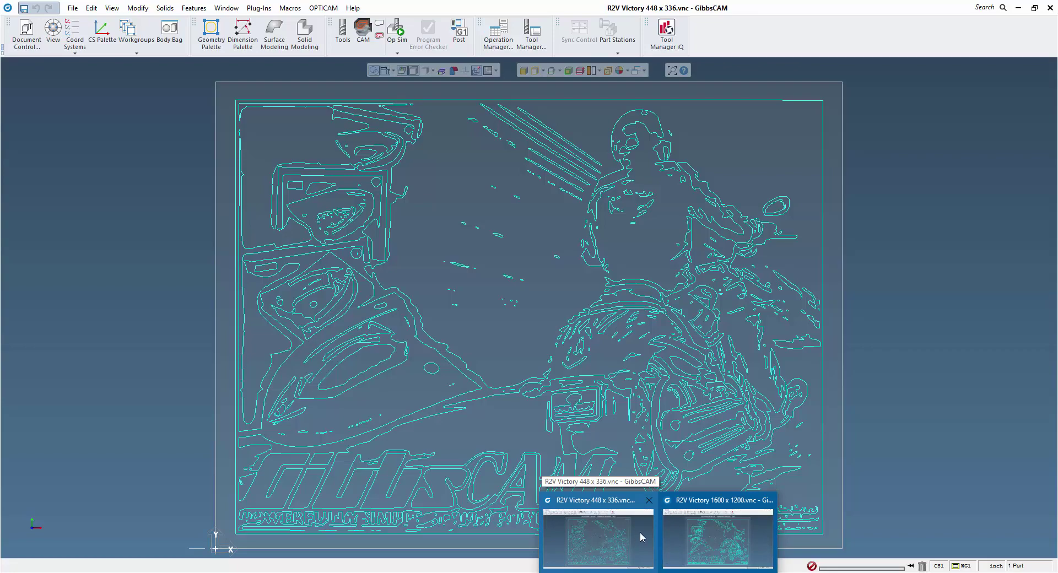
Step: Switch to the R2V Victory 448 x 336 trace, then to the 1600 x 1200 trace
mouse_move(729, 542)
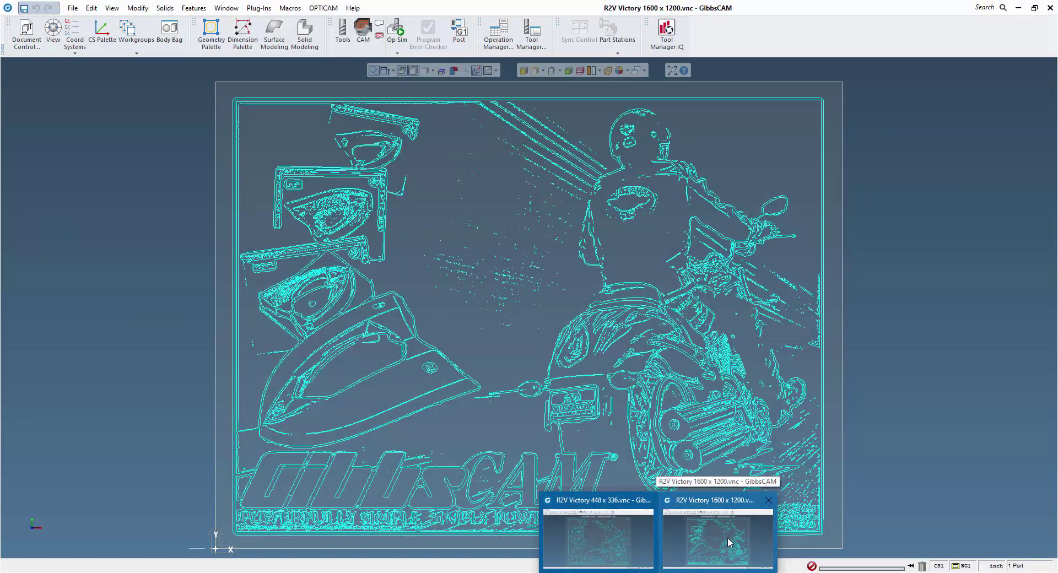
click(597, 536)
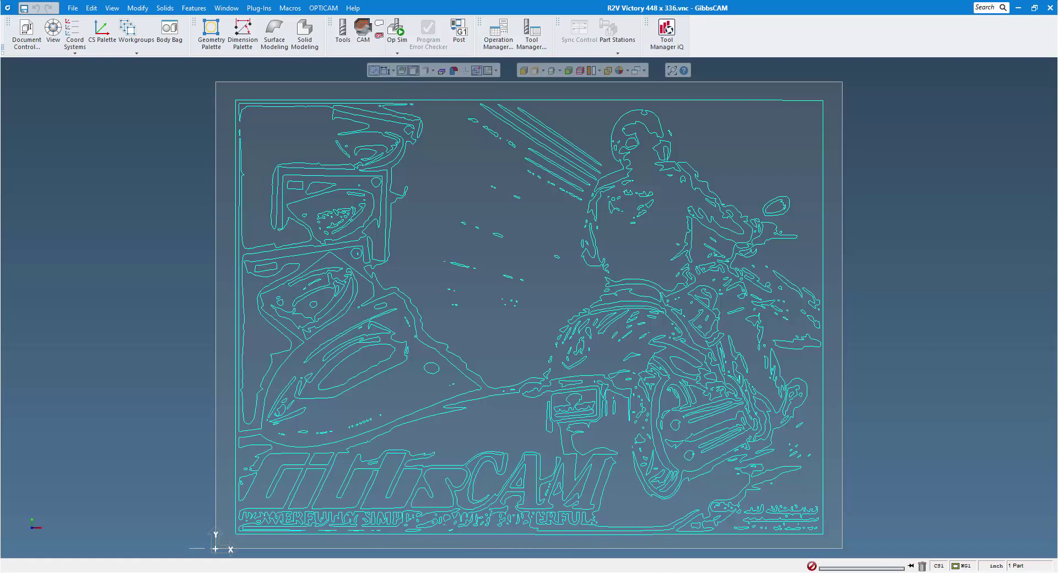
mouse_move(660, 572)
click(709, 538)
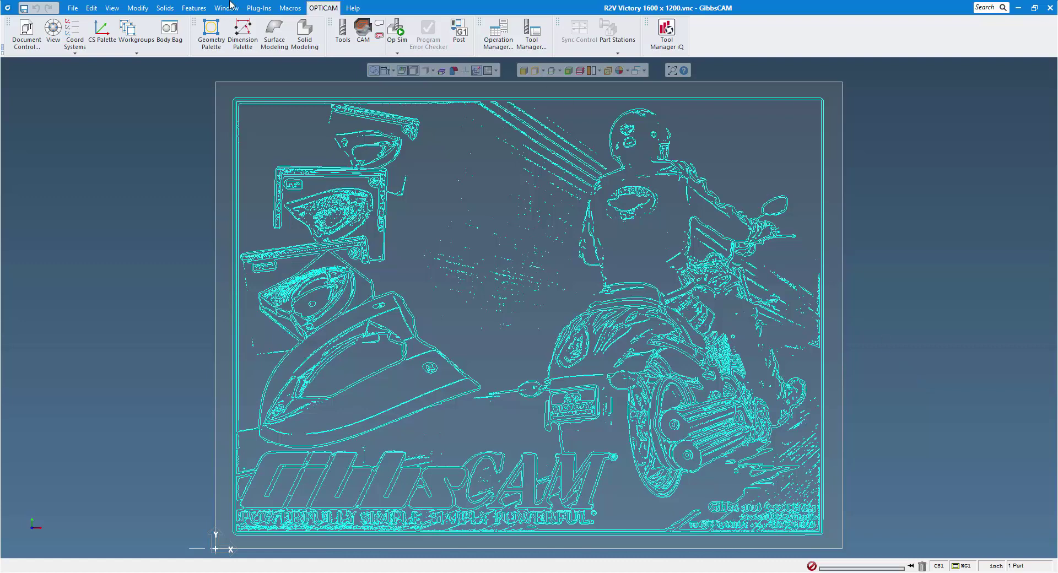
Step: Review the View menu's visibility options, such as Points, then close the menu
click(112, 7)
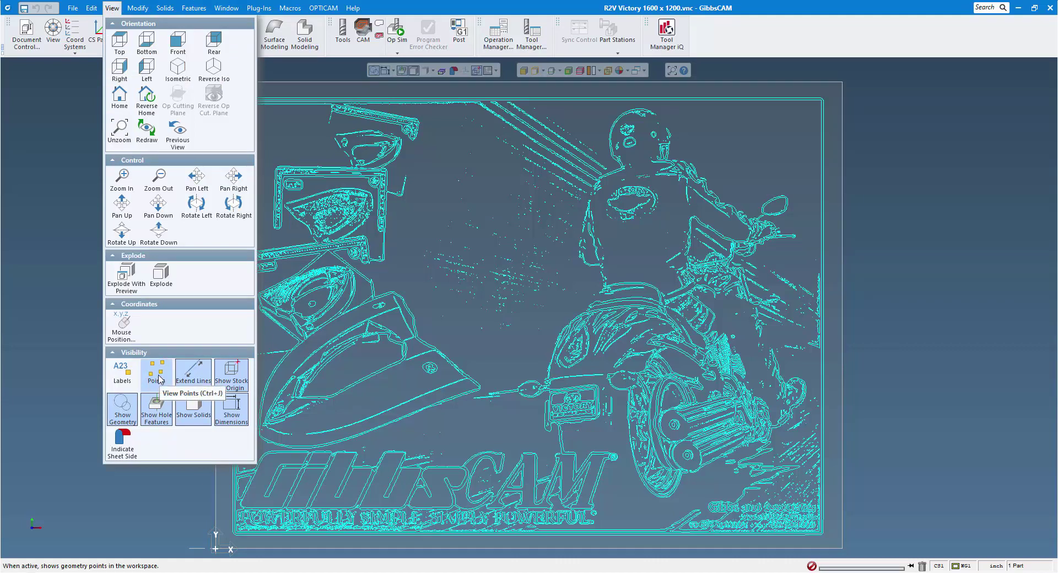
click(64, 346)
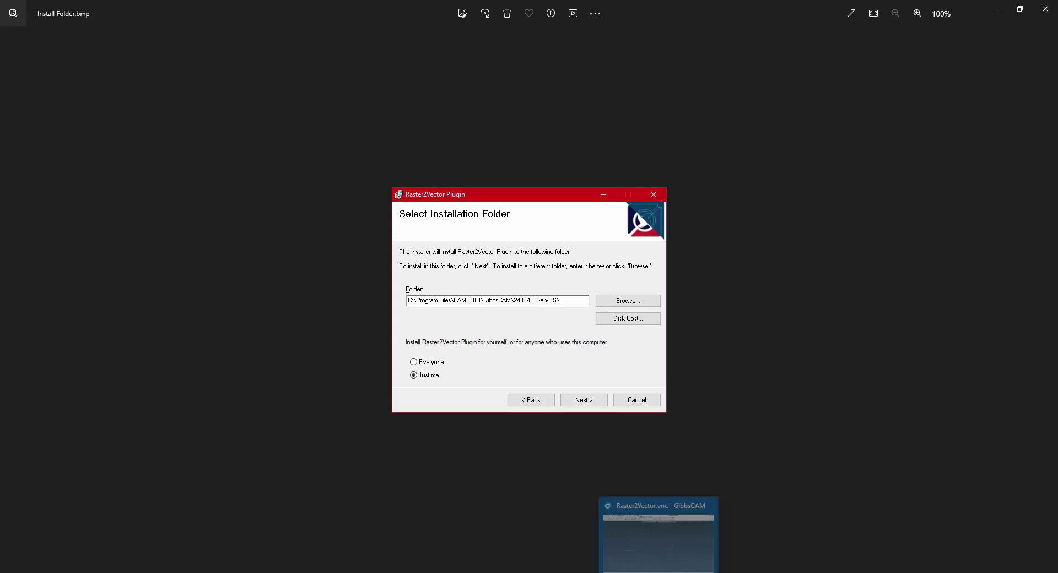
Step: Switch back to GibbsCAM's Raster2Vector.vnc with the full-size CAM SOLUTIONS wireframe outlines
click(664, 537)
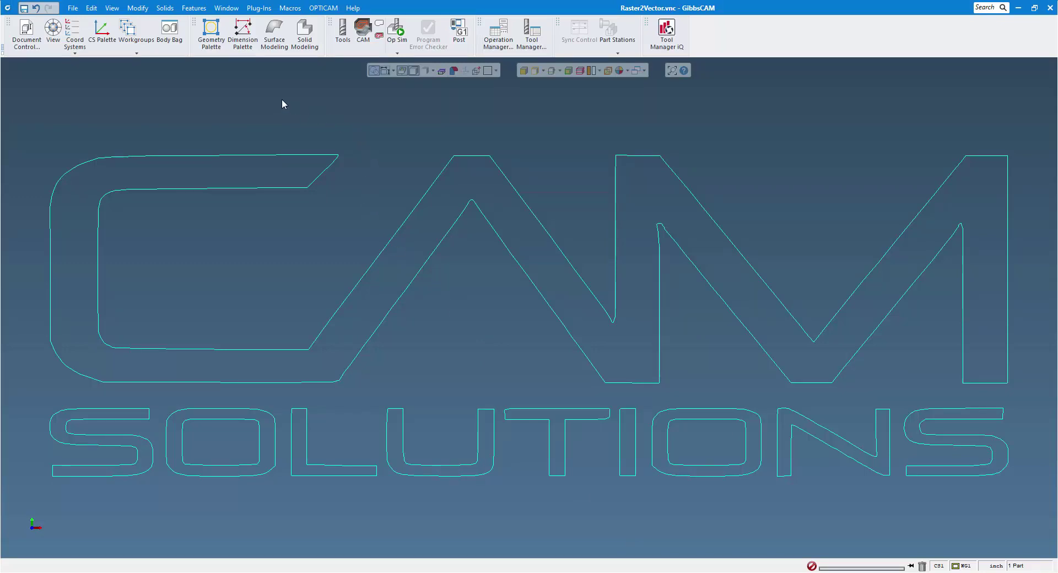
Step: Bring up the Plug-Ins palette and scroll down to the CAM Solutions section
click(258, 8)
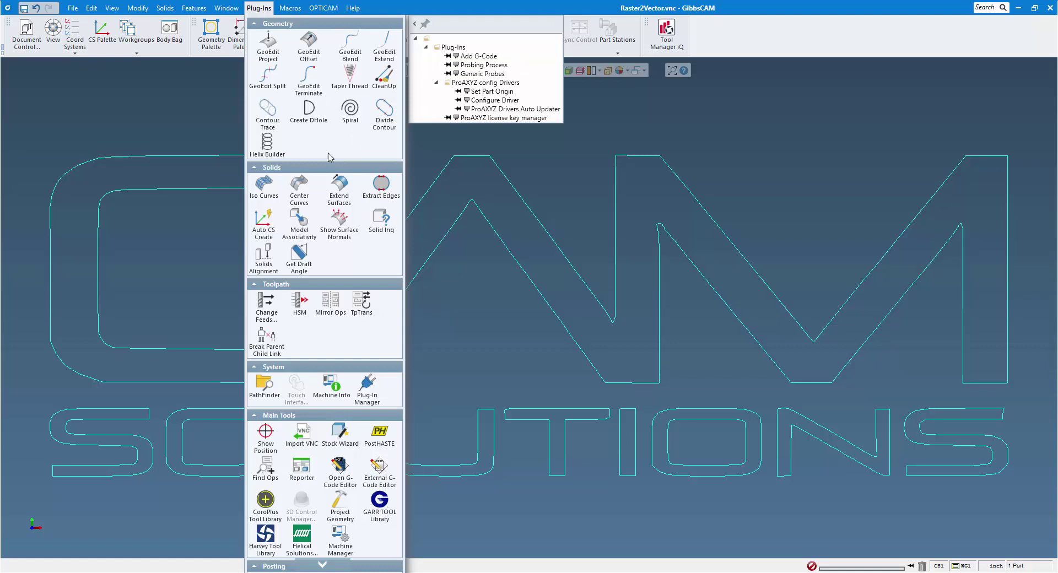
scroll(329, 157, down, 1)
scroll(329, 157, down, 4)
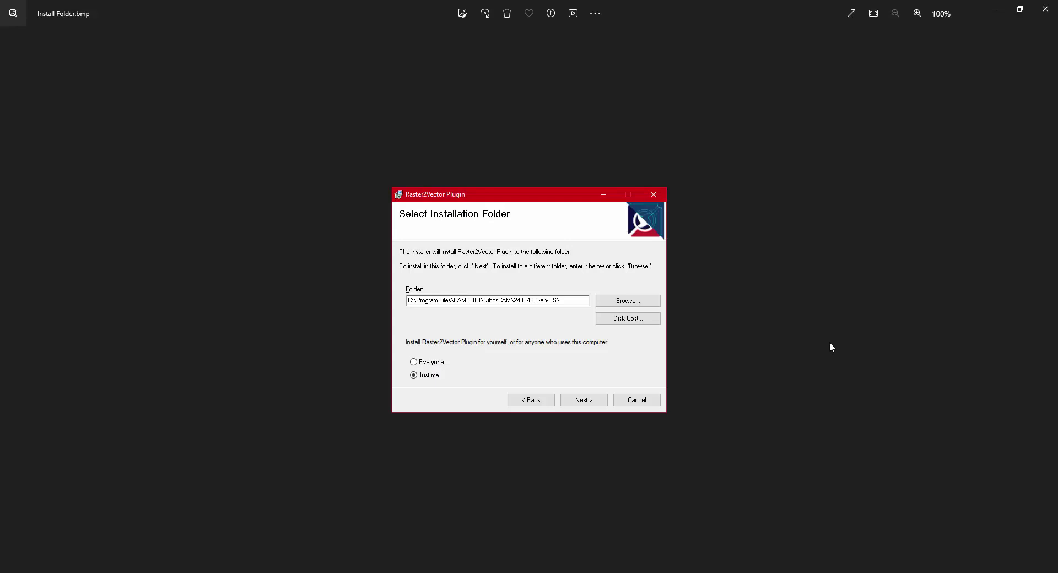
Step: Advance through the License Button.bmp and Product Activation.bmp installer screenshots
click(1048, 302)
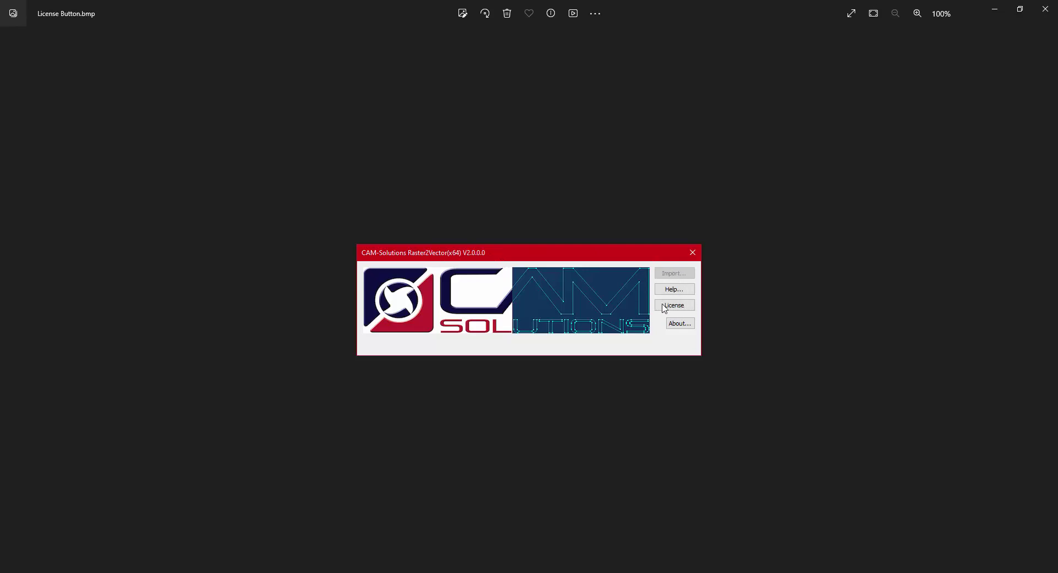
click(1050, 301)
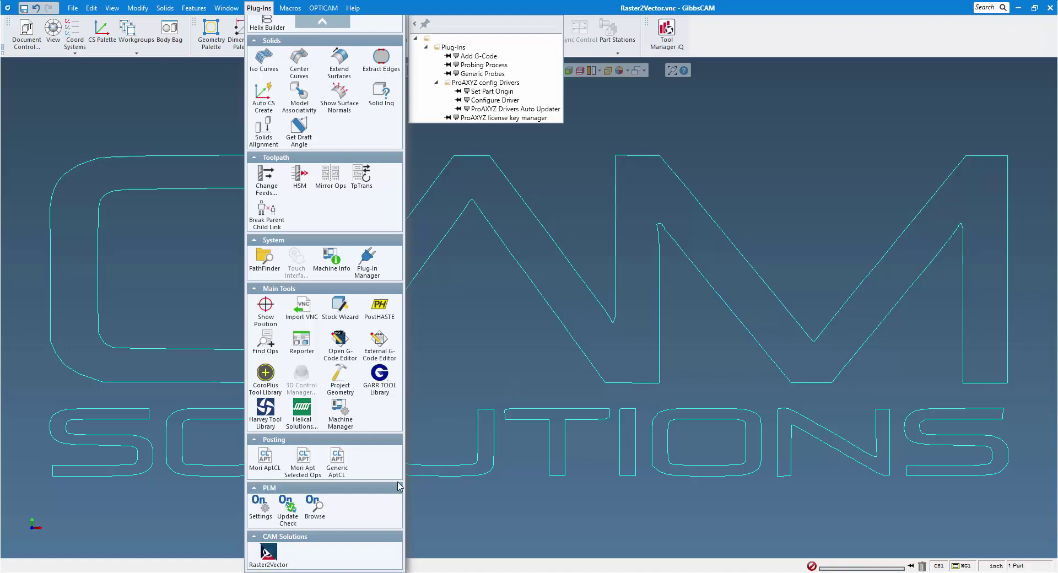
Step: Launch the CAM-Solutions Raster2Vector (x64) plug-in, opening its Import/Help/About dialog
click(269, 553)
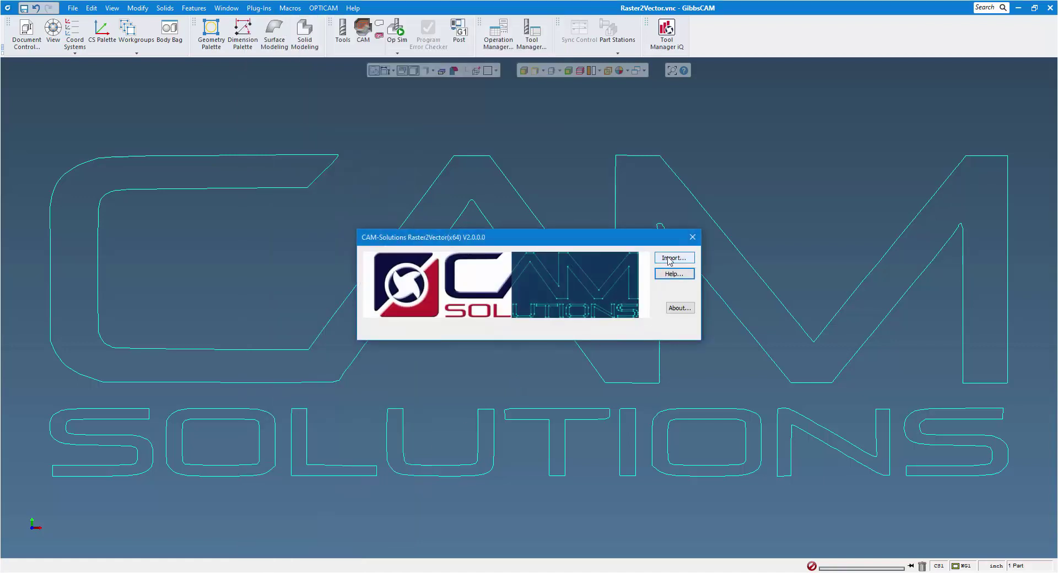